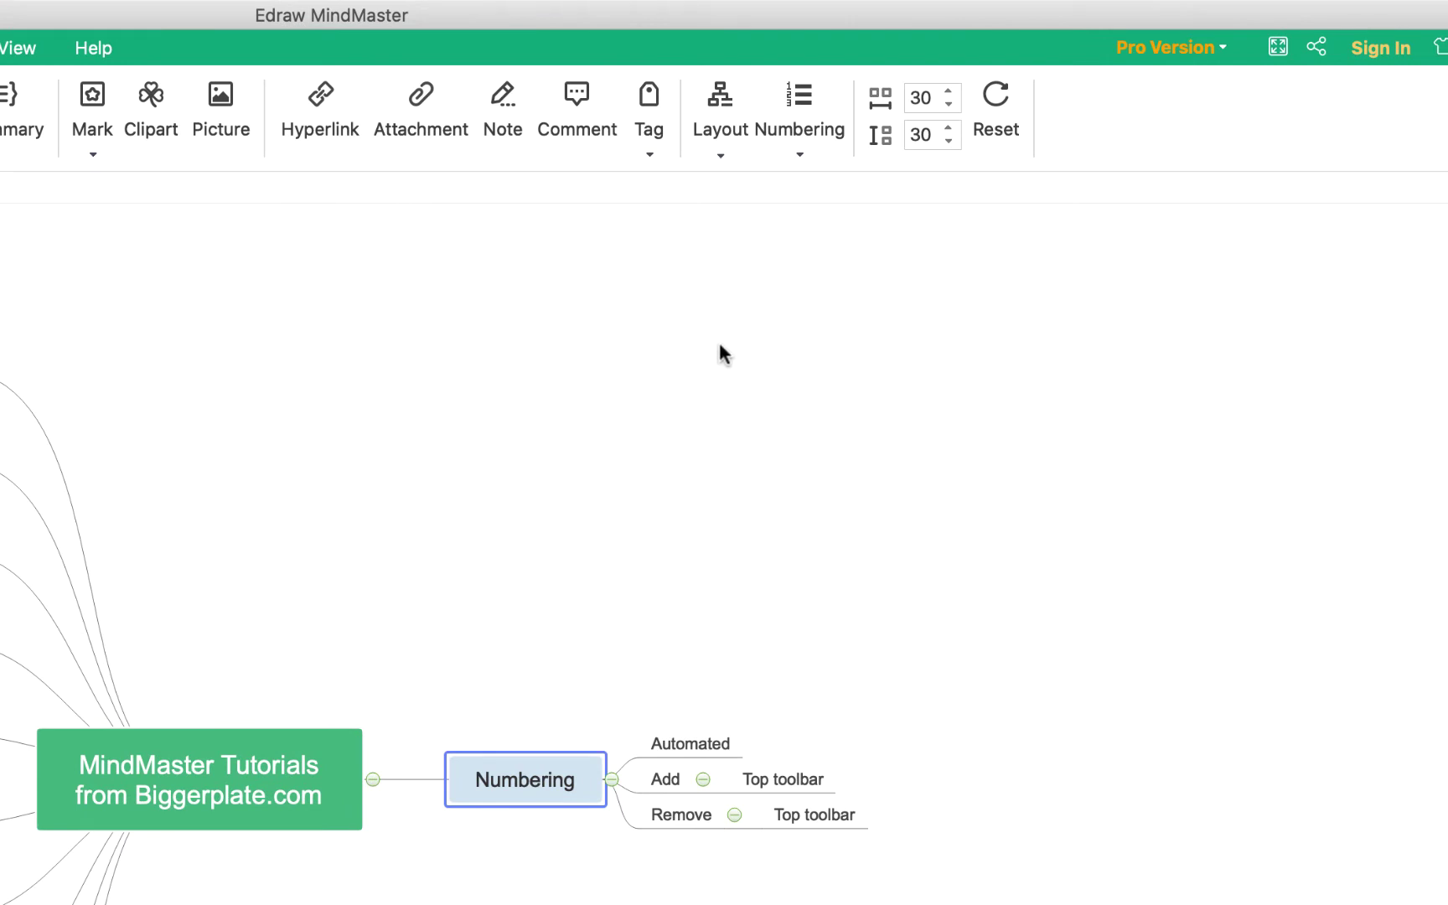
# Apply Number Level 1 so Numbering's subtopics read 1. Remove, 2. Automated, 3. Add
pyautogui.click(813, 149)
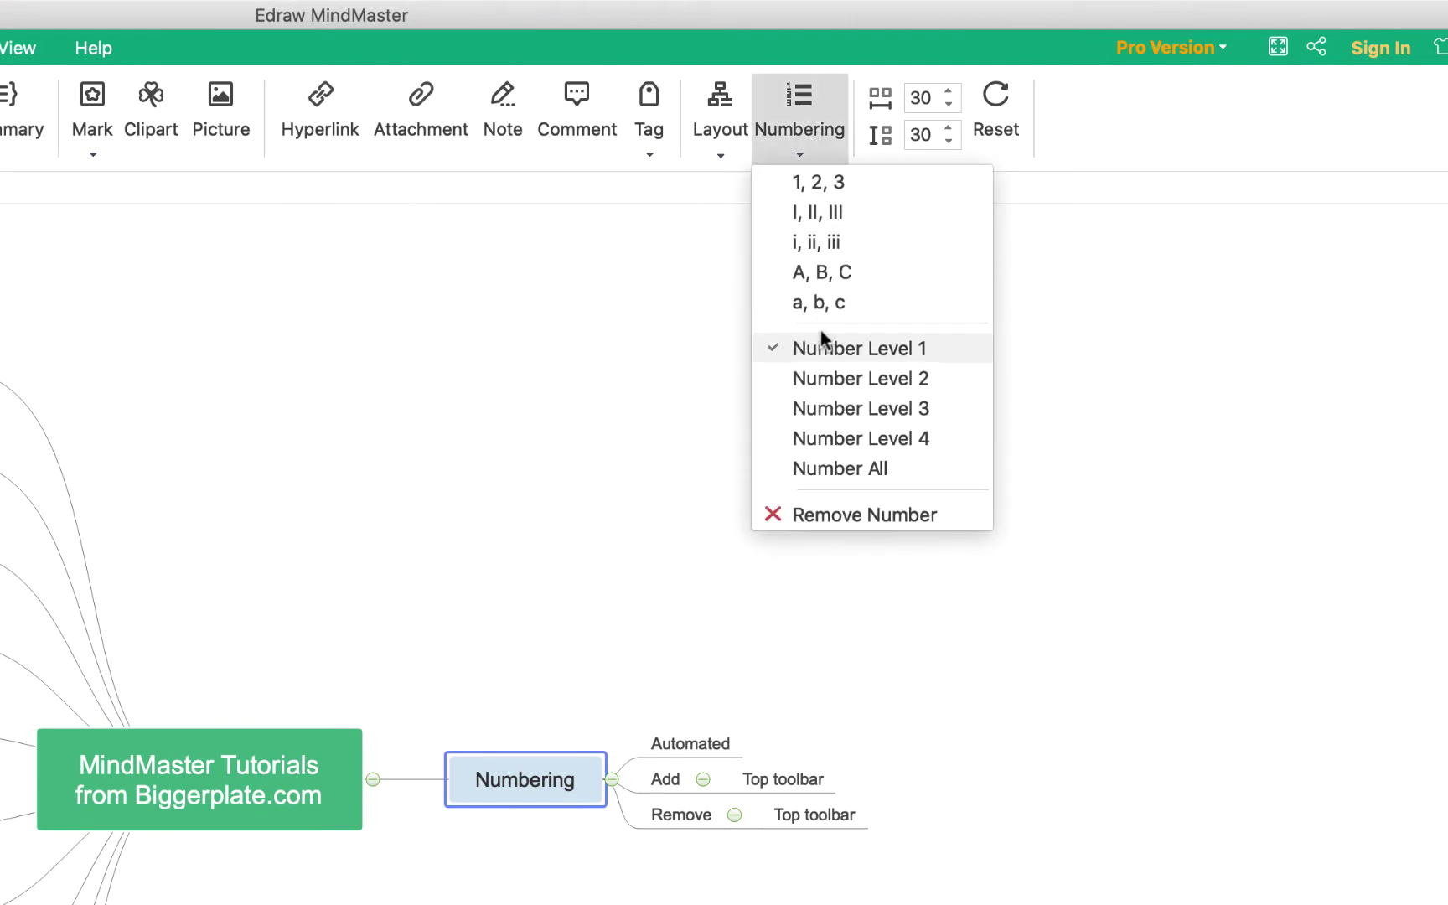
pyautogui.click(825, 350)
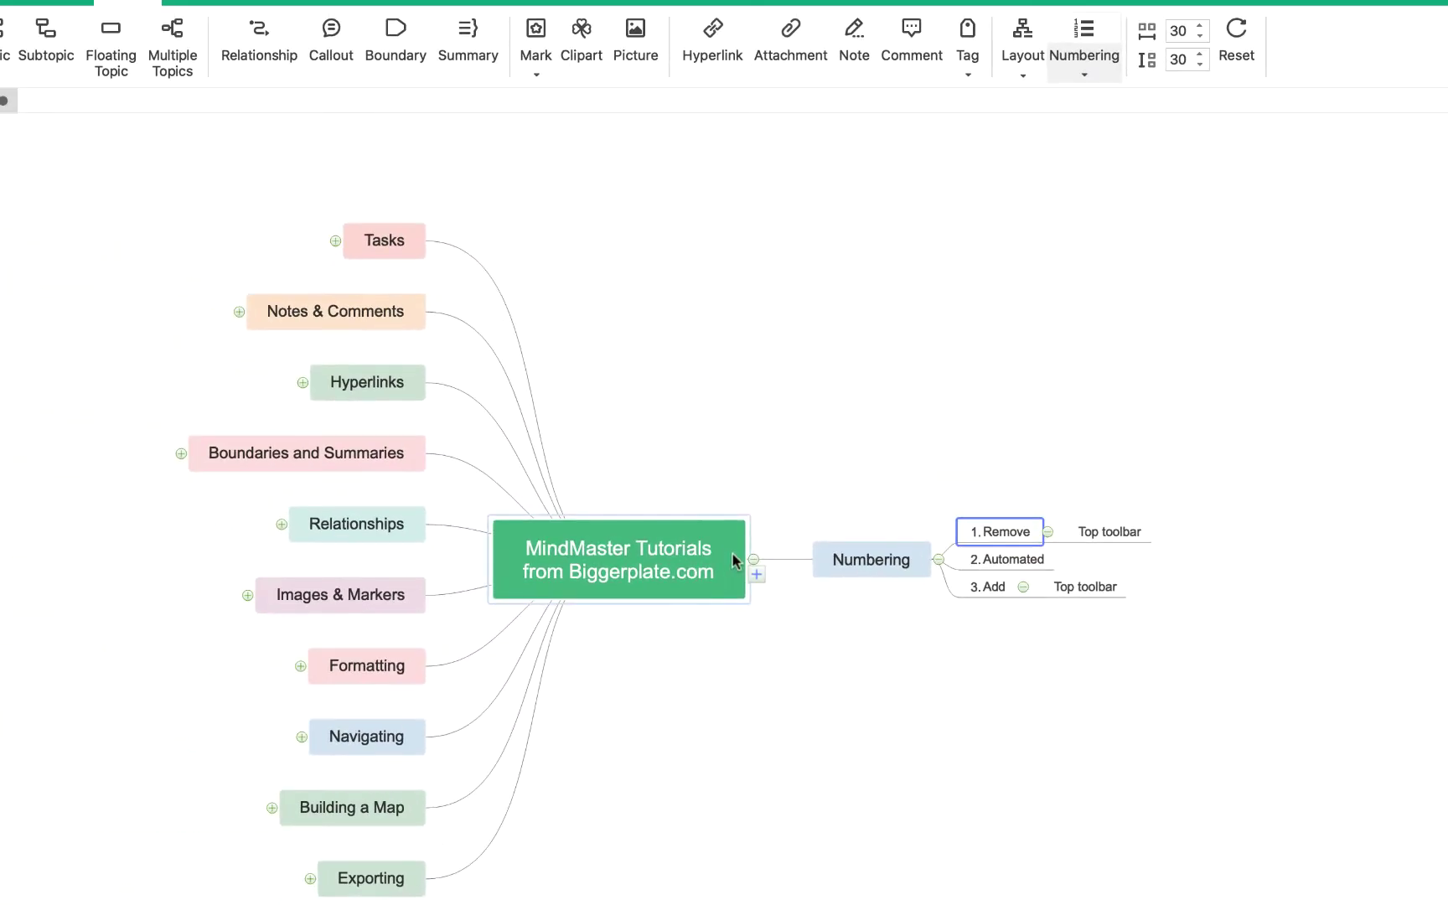
# Number the main topics 1–11, placing Boundaries and Summaries below Images & Markers as 6
pyautogui.click(733, 559)
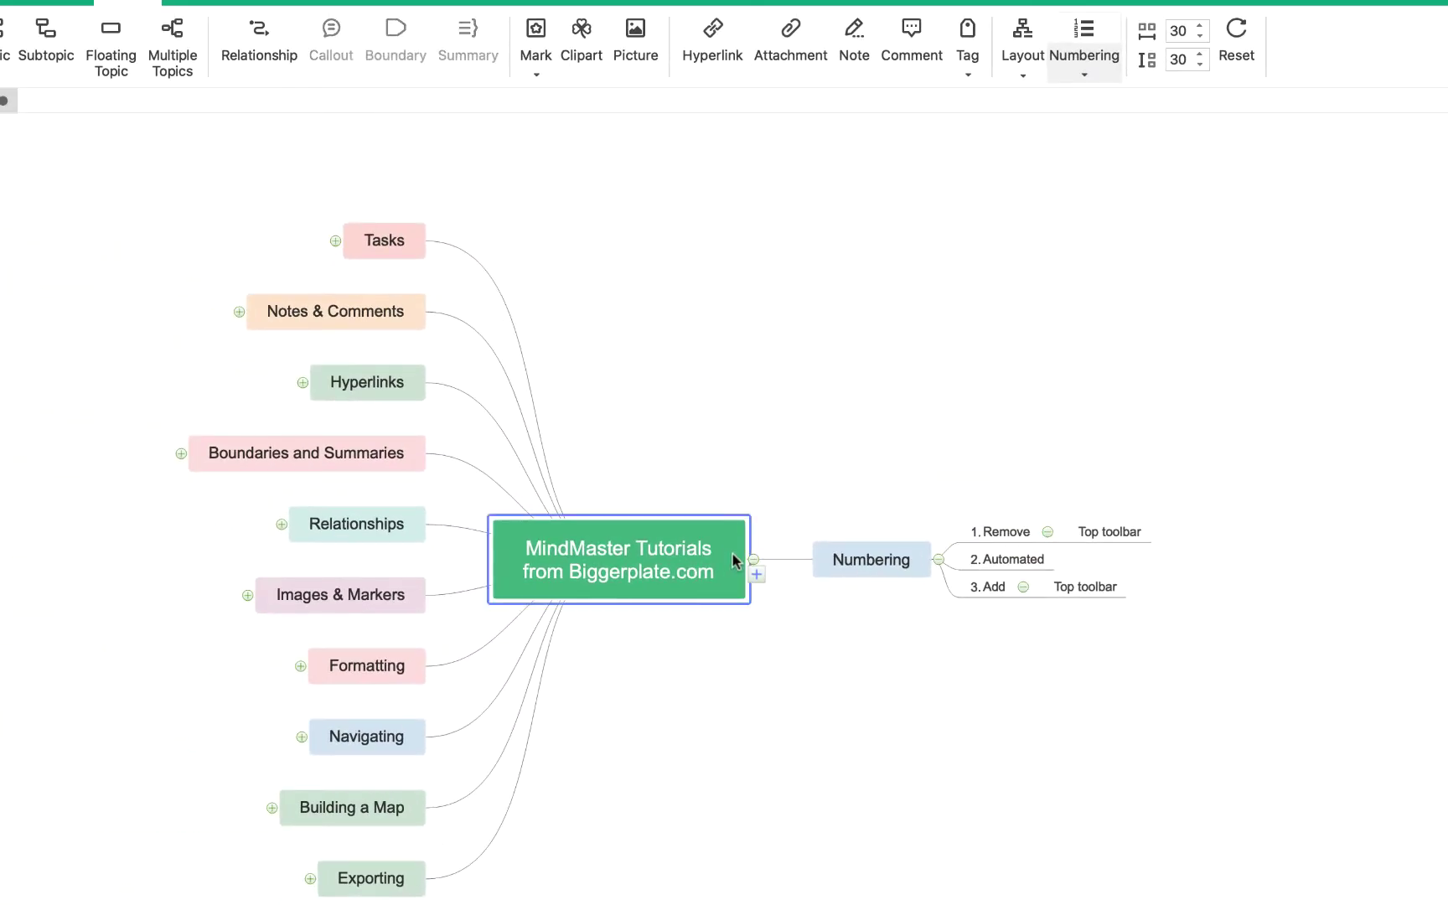
pyautogui.click(1085, 65)
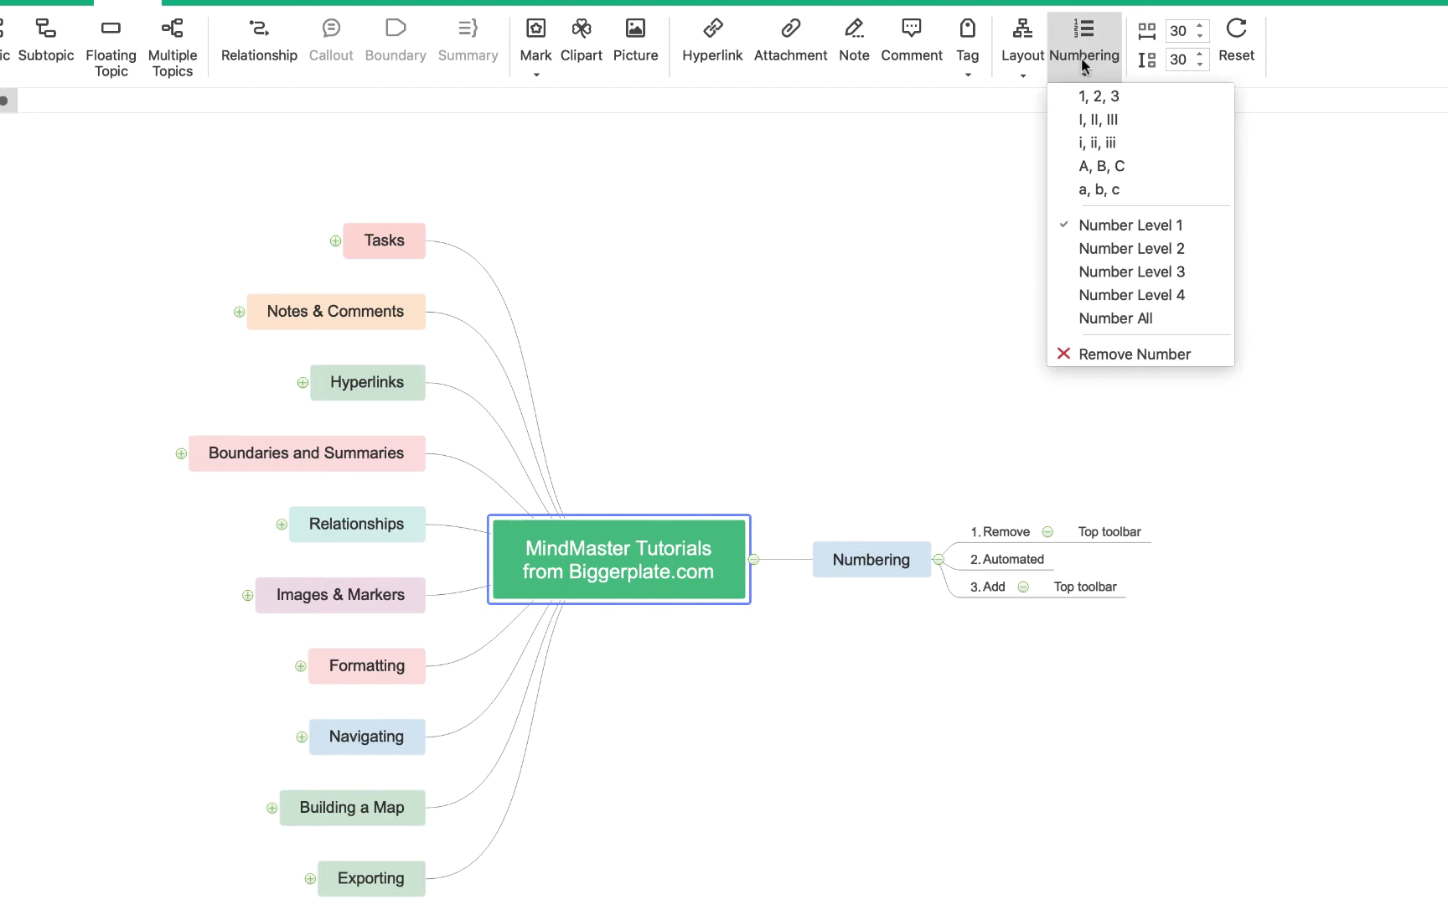
pyautogui.click(1116, 232)
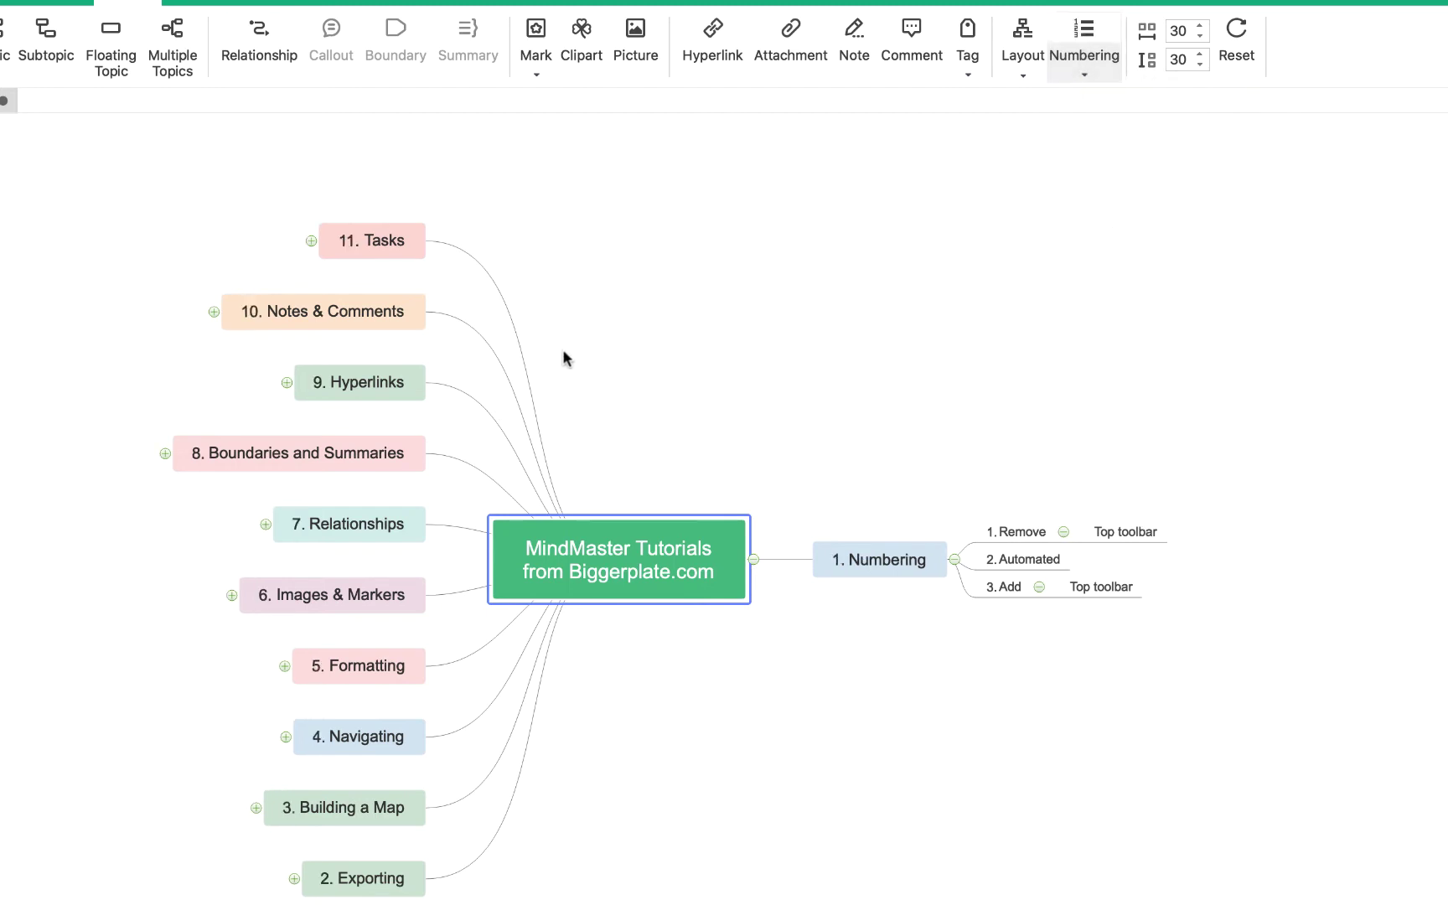
pyautogui.moveTo(423, 453)
pyautogui.mouseDown()
pyautogui.moveTo(379, 487)
pyautogui.moveTo(372, 624)
pyautogui.mouseUp()
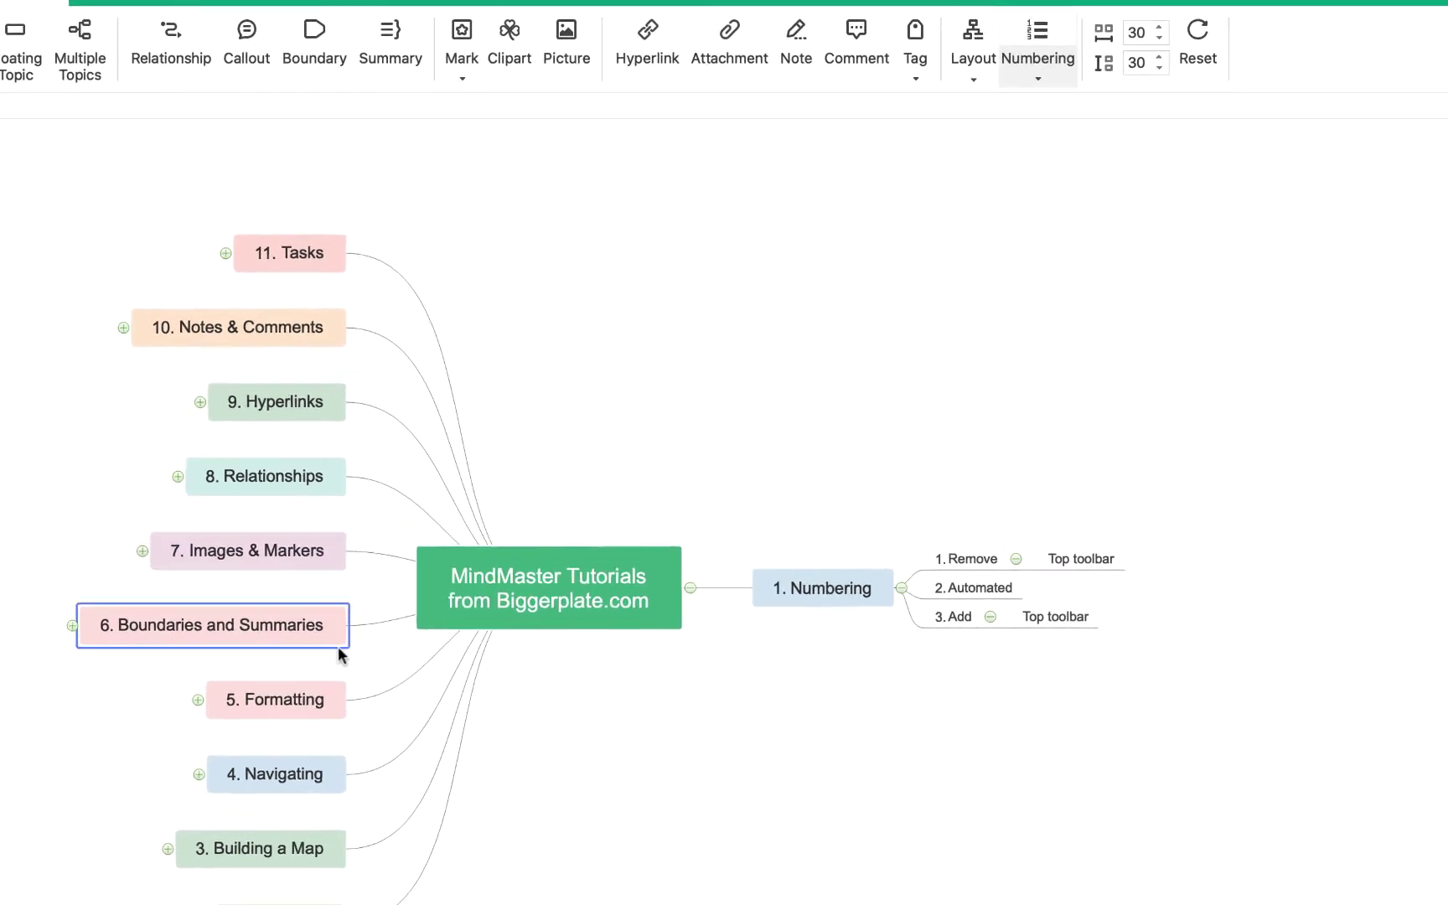
pyautogui.click(879, 558)
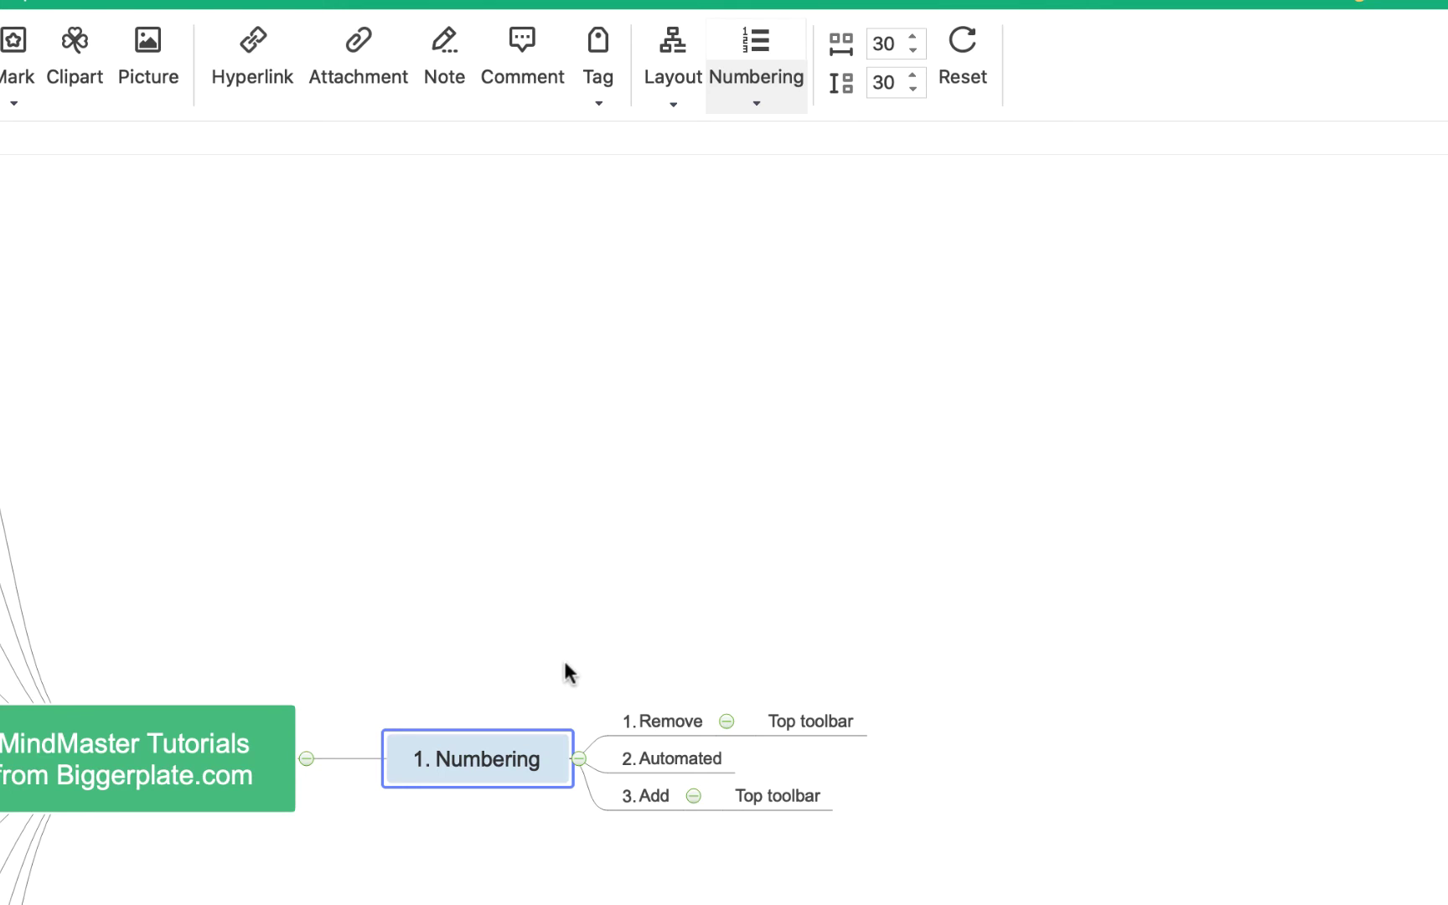
pyautogui.moveTo(967, 559)
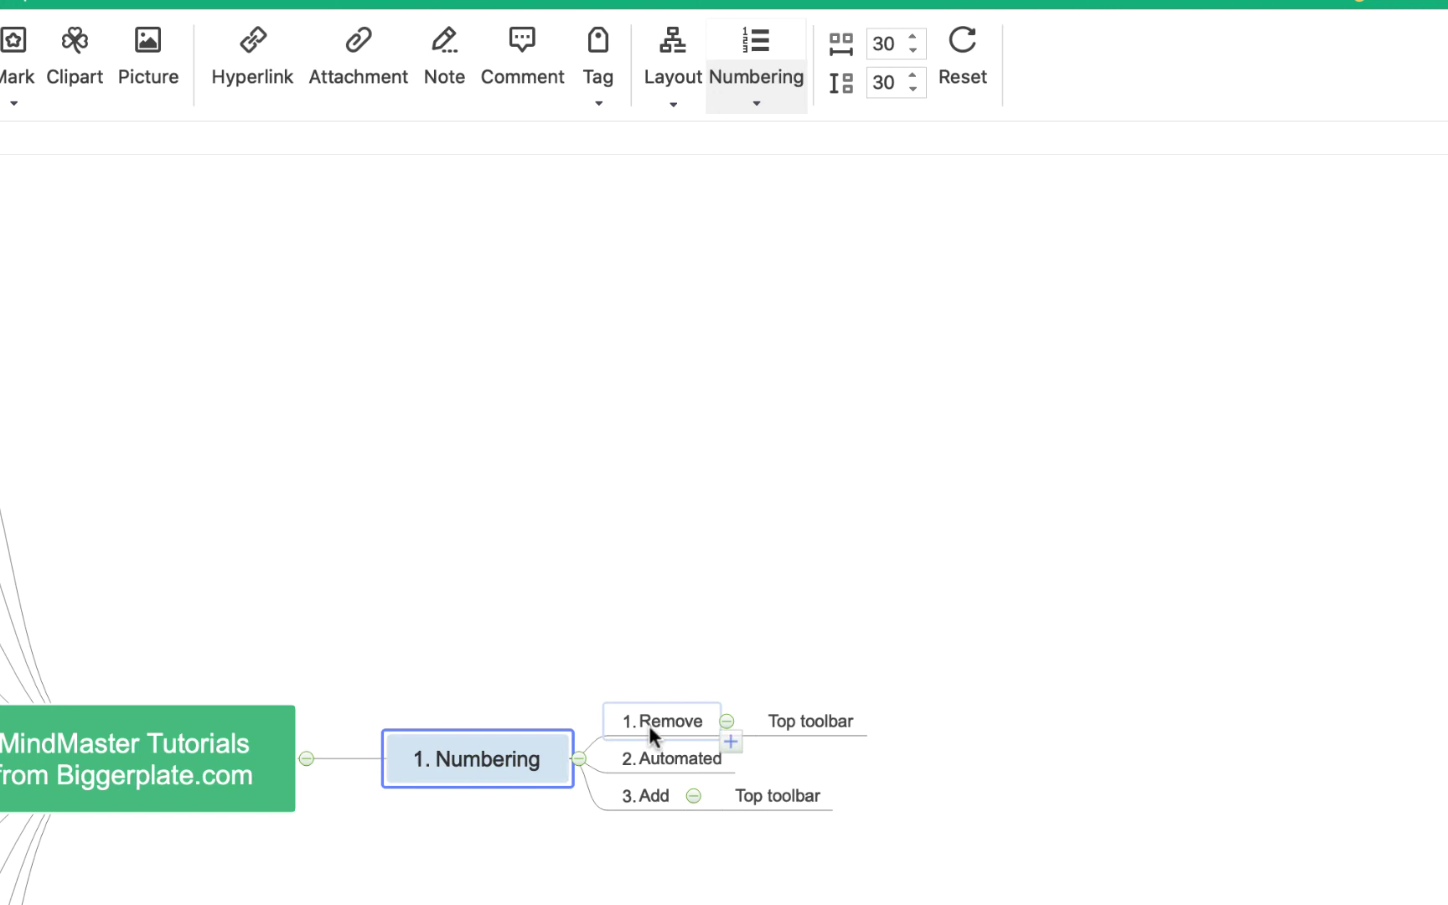
# Apply Remove Number so Numbering's subtopics read plain Remove, Automated, Add
pyautogui.click(778, 100)
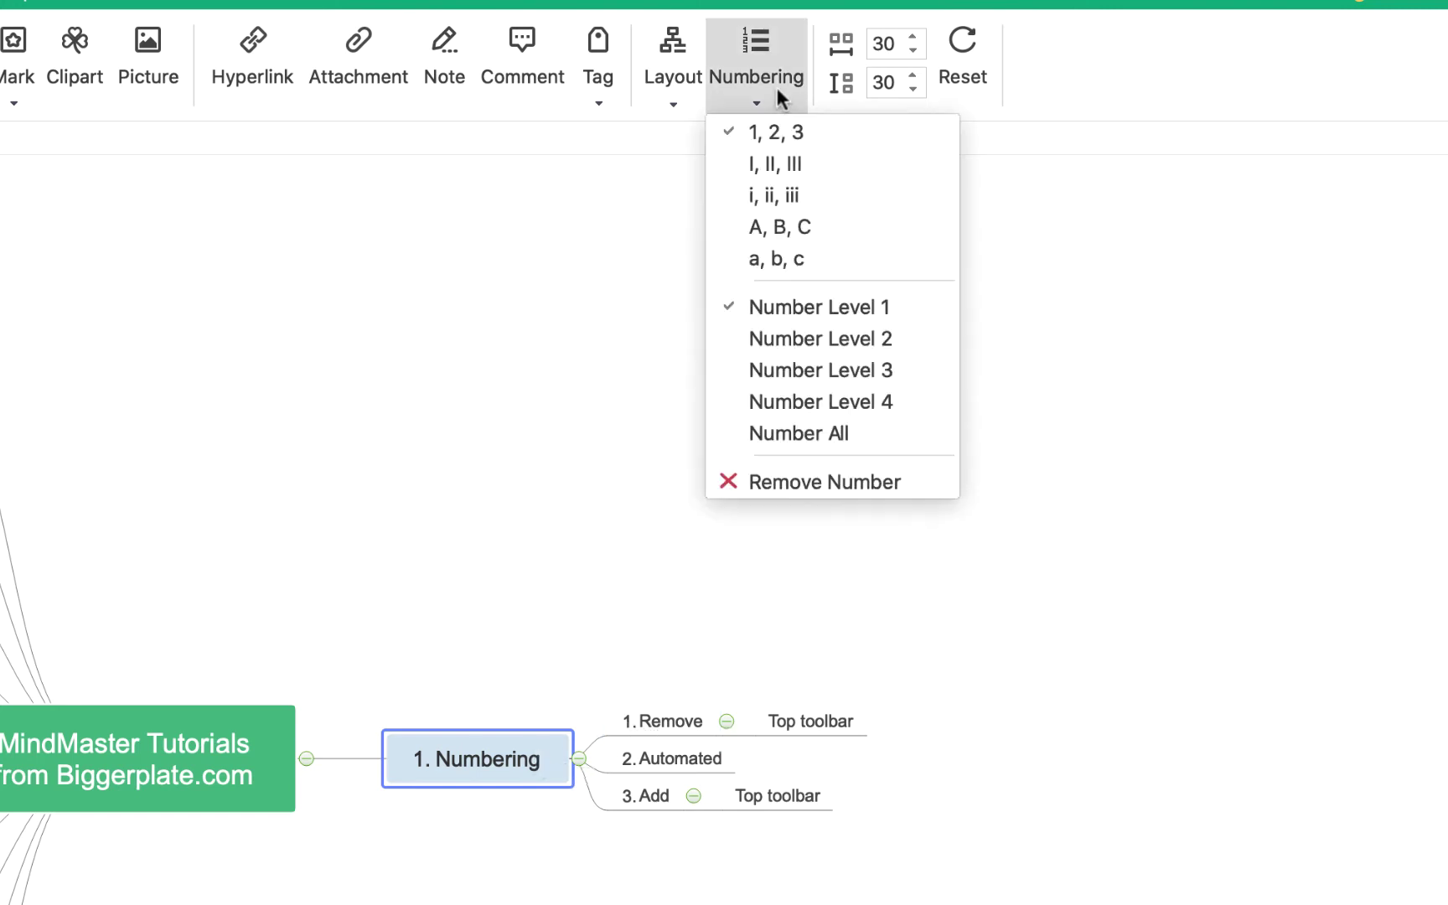
pyautogui.click(799, 485)
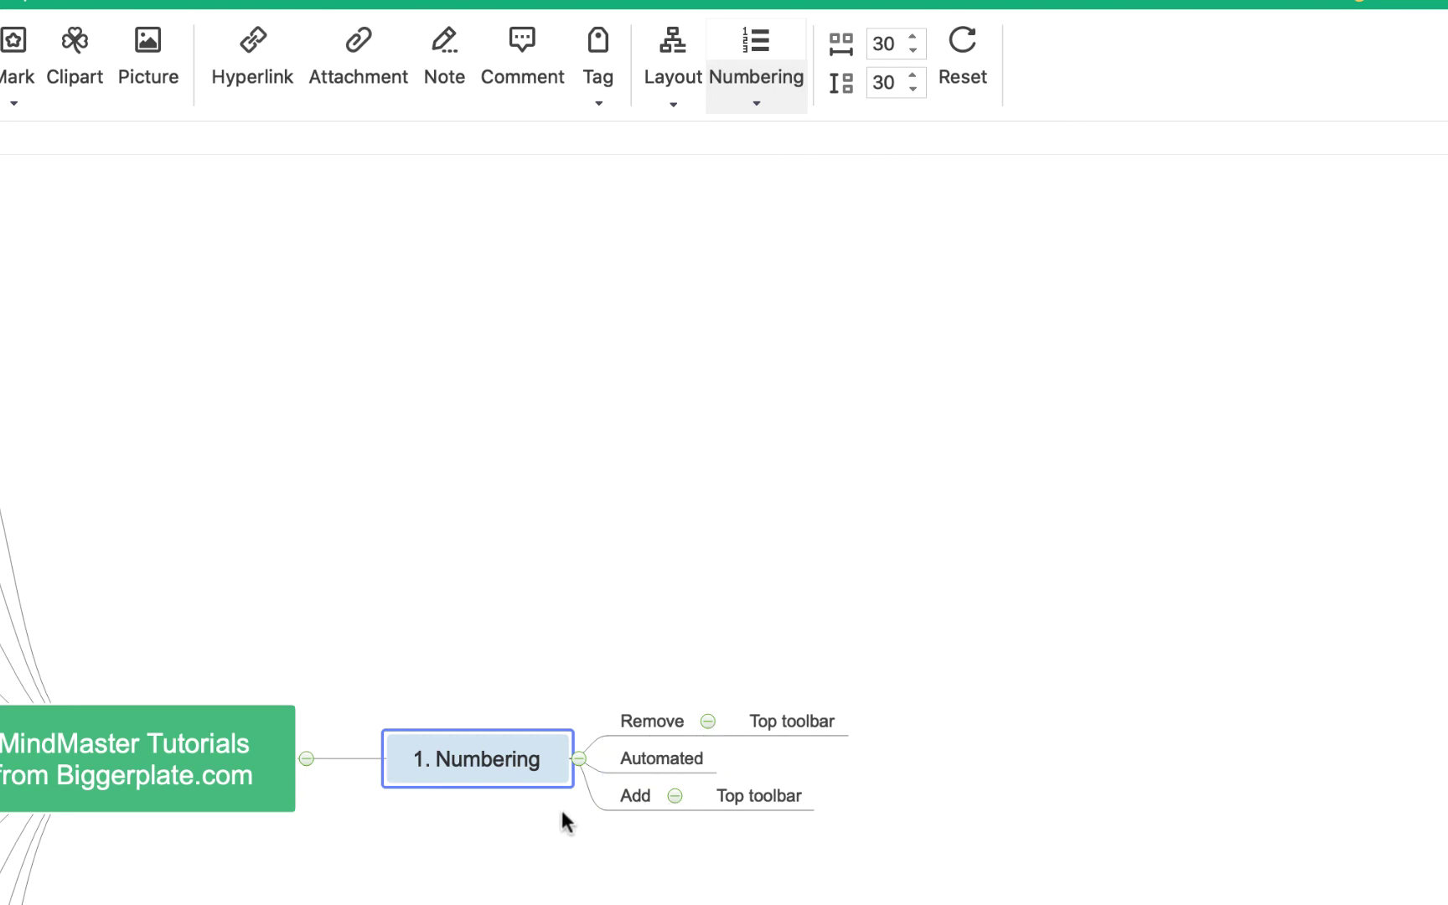
# Apply Number All to Numbering and add subtopics 3.1.1–3.1.3 under Top toolbar
pyautogui.click(761, 95)
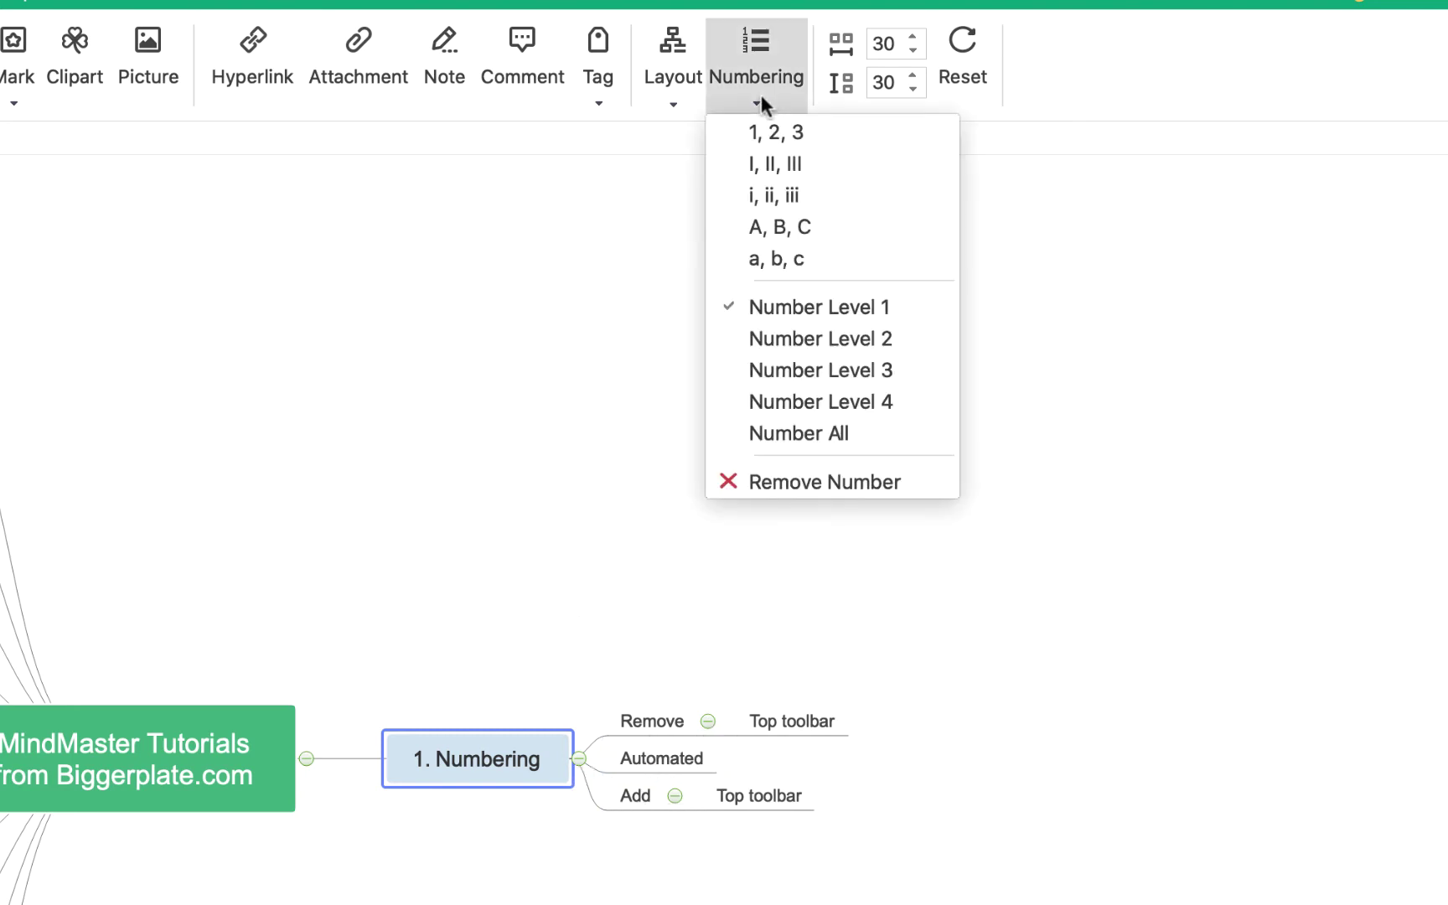
pyautogui.click(777, 431)
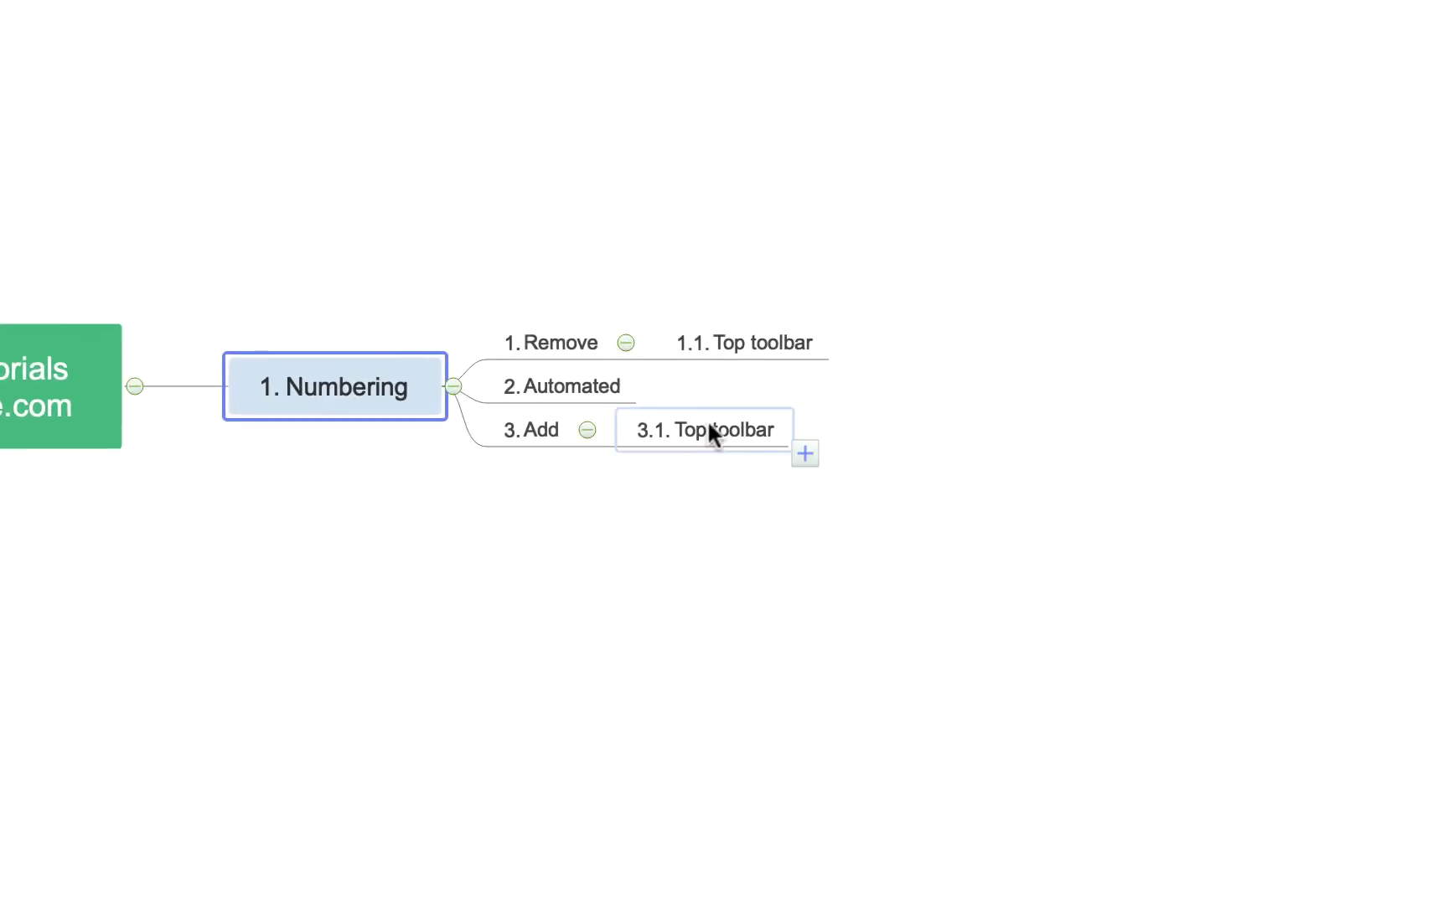
pyautogui.click(709, 428)
pyautogui.press('Tab')
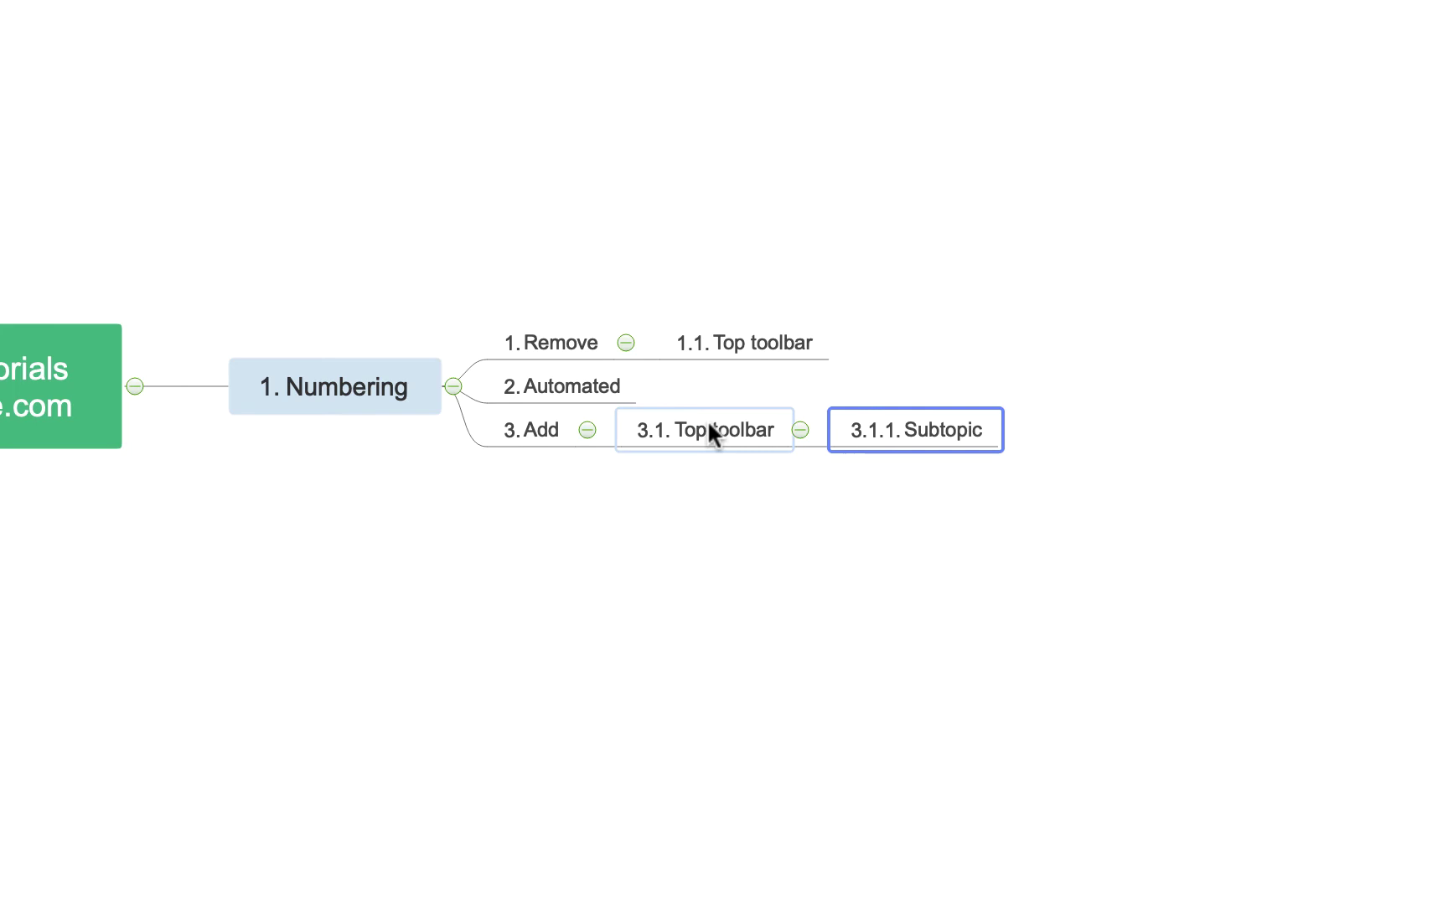
pyautogui.press('Return')
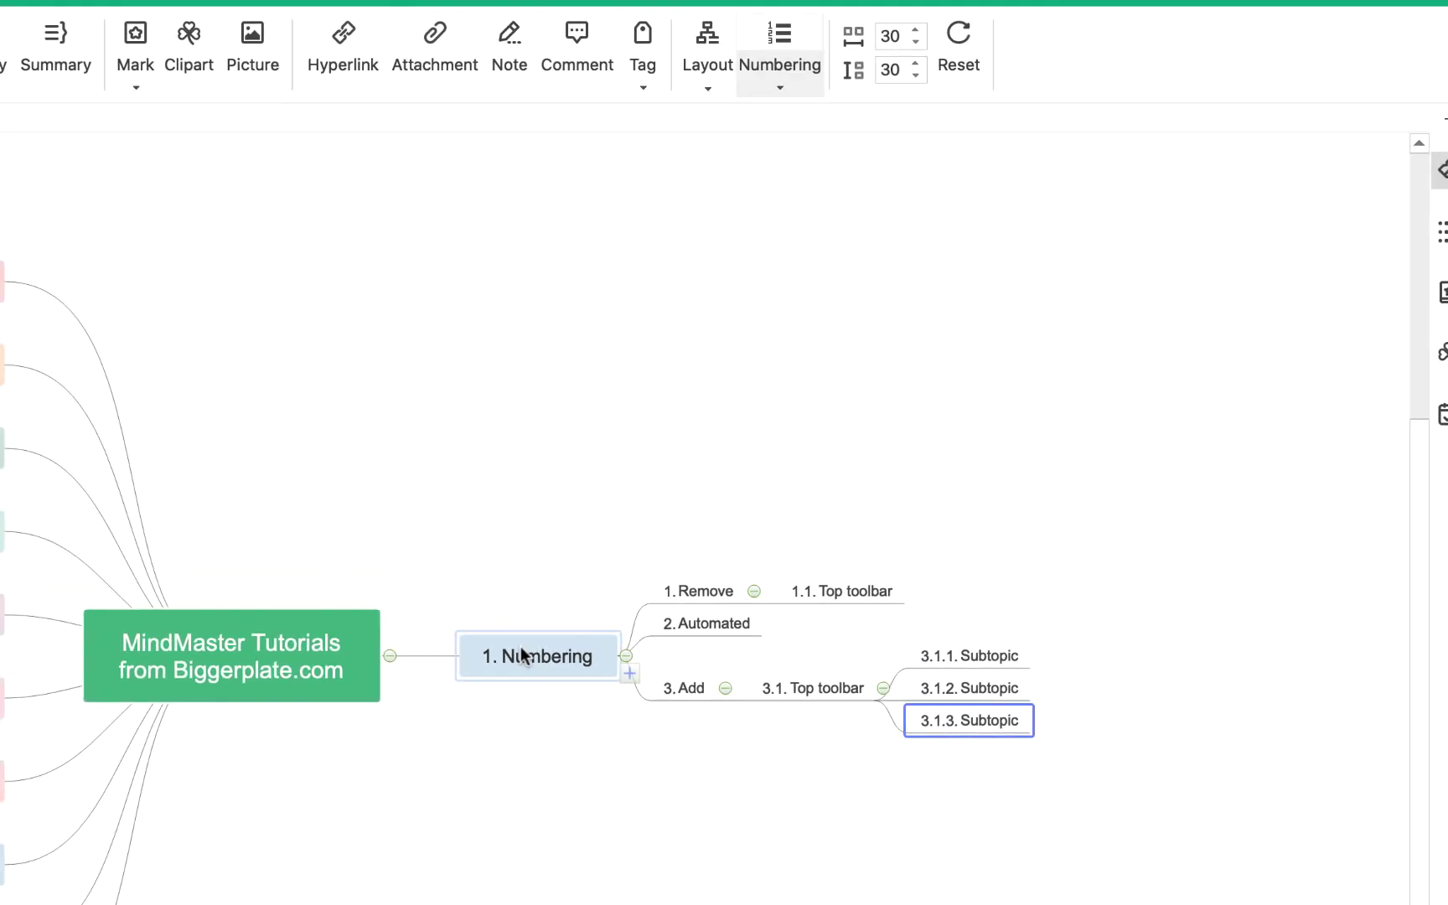
# Remove numbers from Numbering's subtopics, including Top toolbar and its three subtopics
pyautogui.click(521, 653)
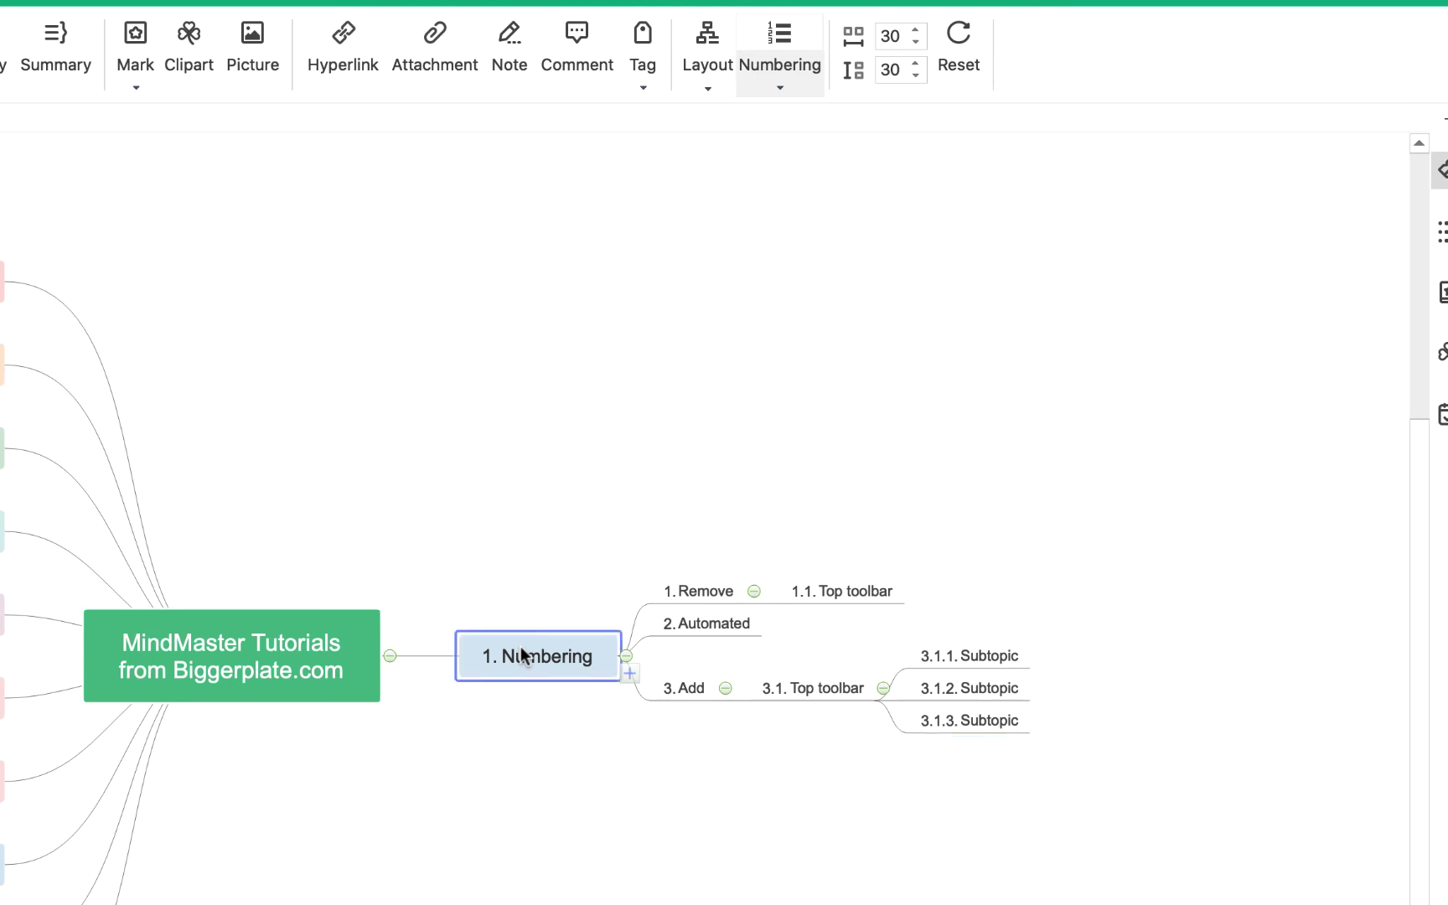
pyautogui.click(768, 95)
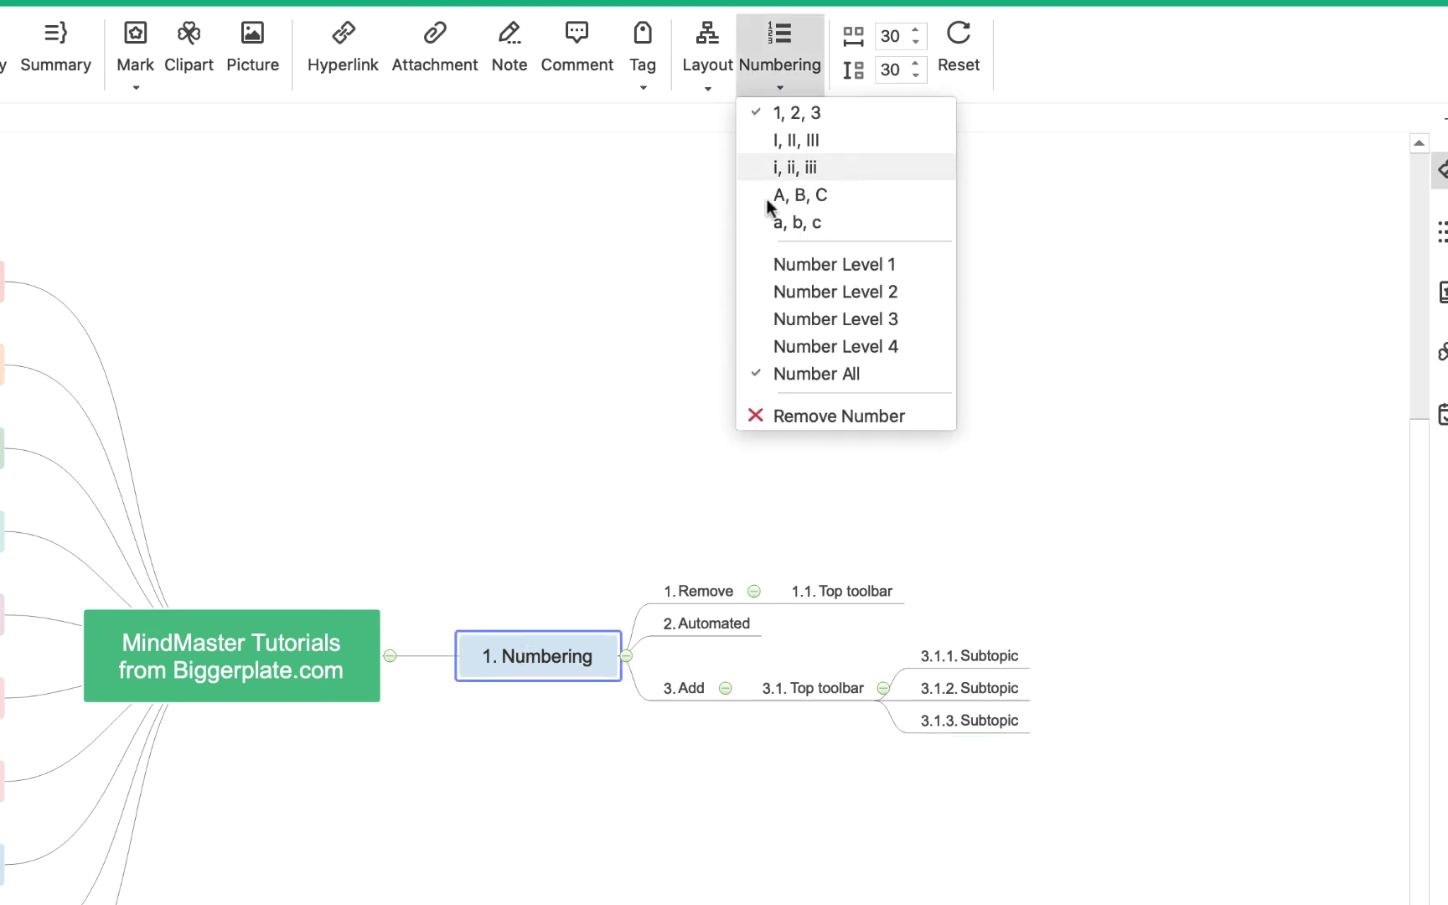
pyautogui.click(774, 416)
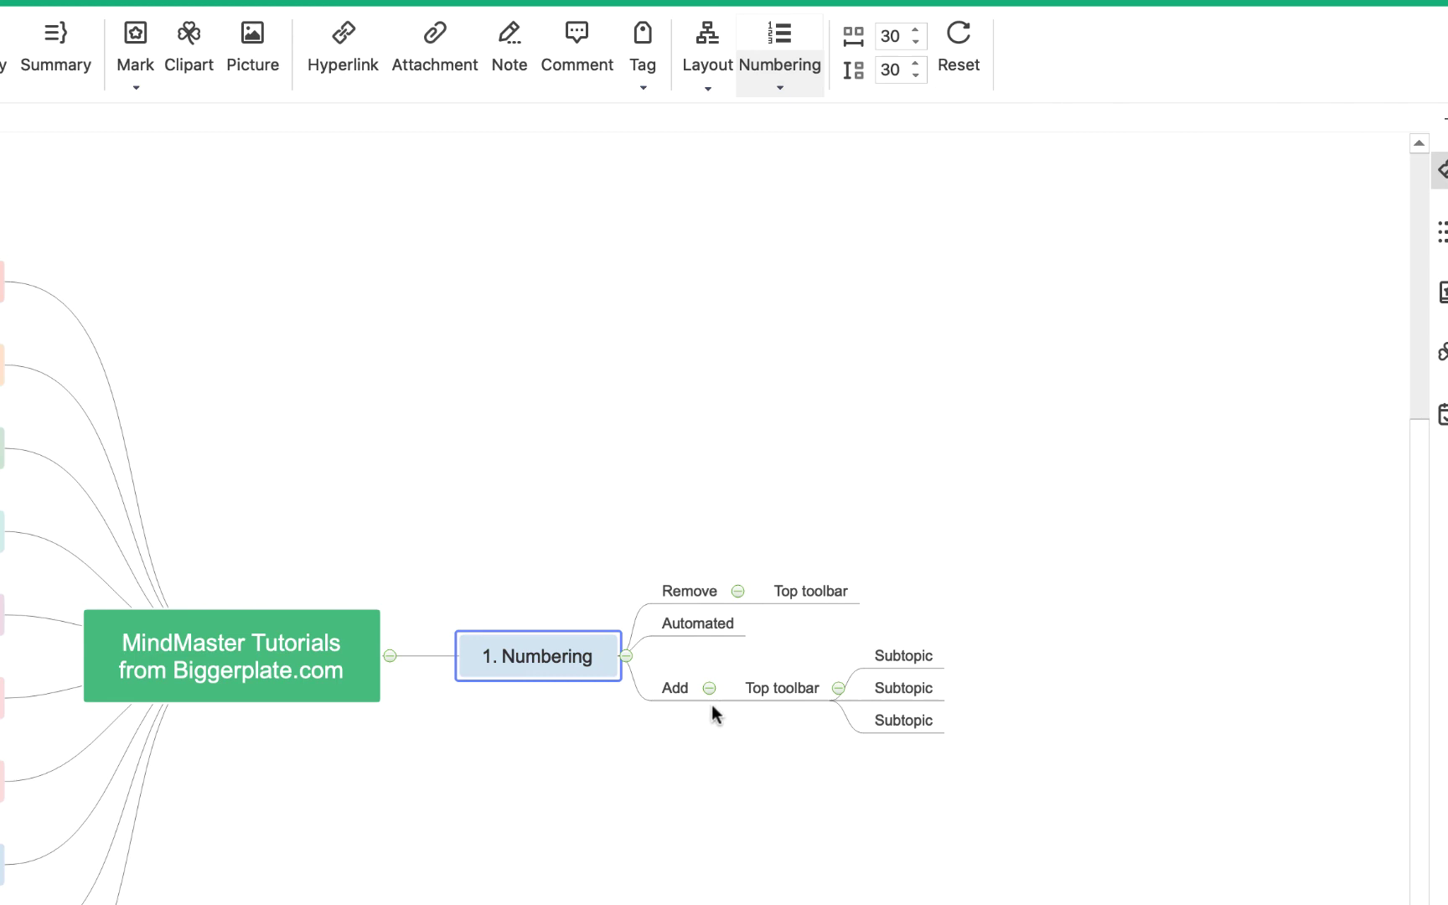